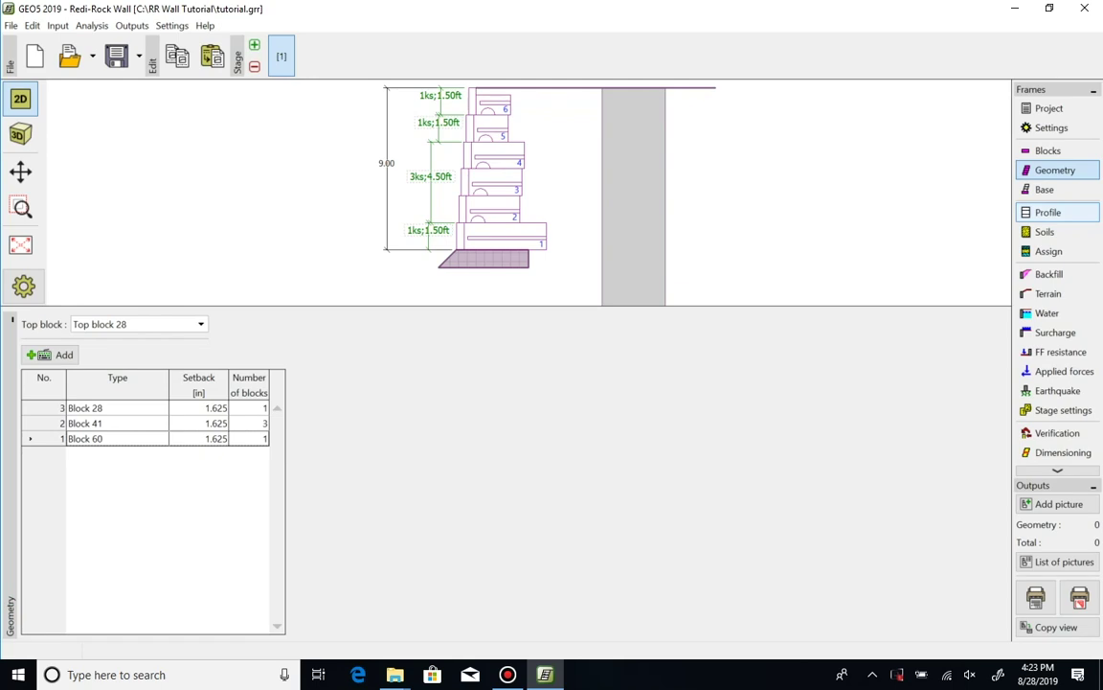
- Bring up the Profile frame showing the single interface at depth 0.00
left_click(1047, 212)
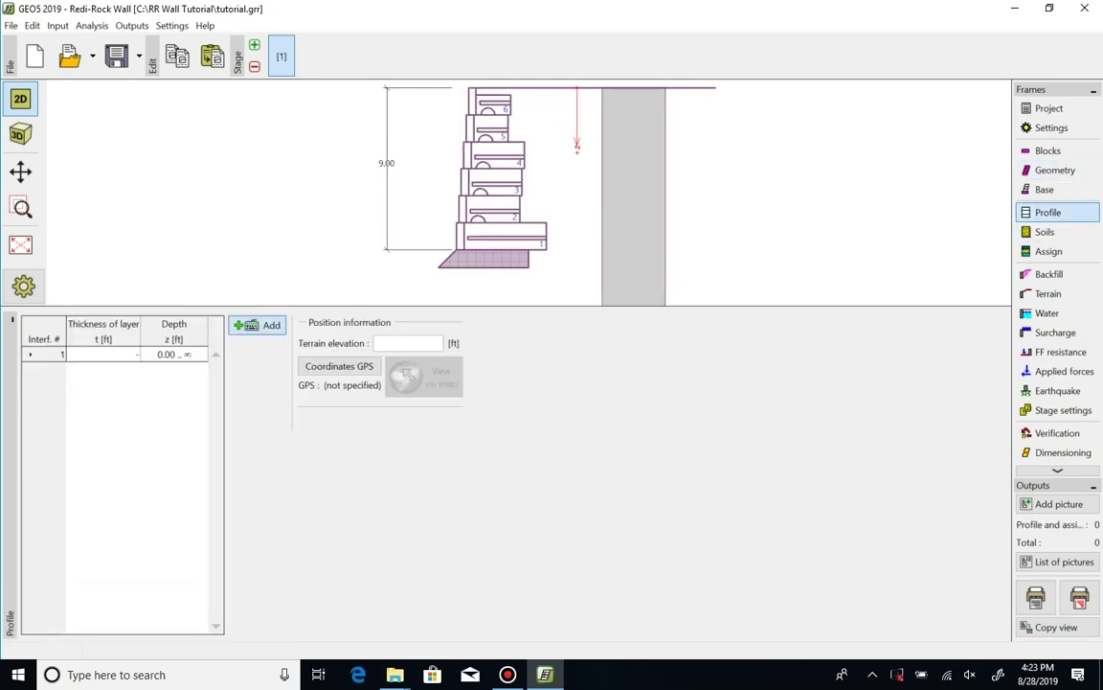
- Add a new interface at 10 ft depth, creating a 10 ft top soil layer
left_click(258, 324)
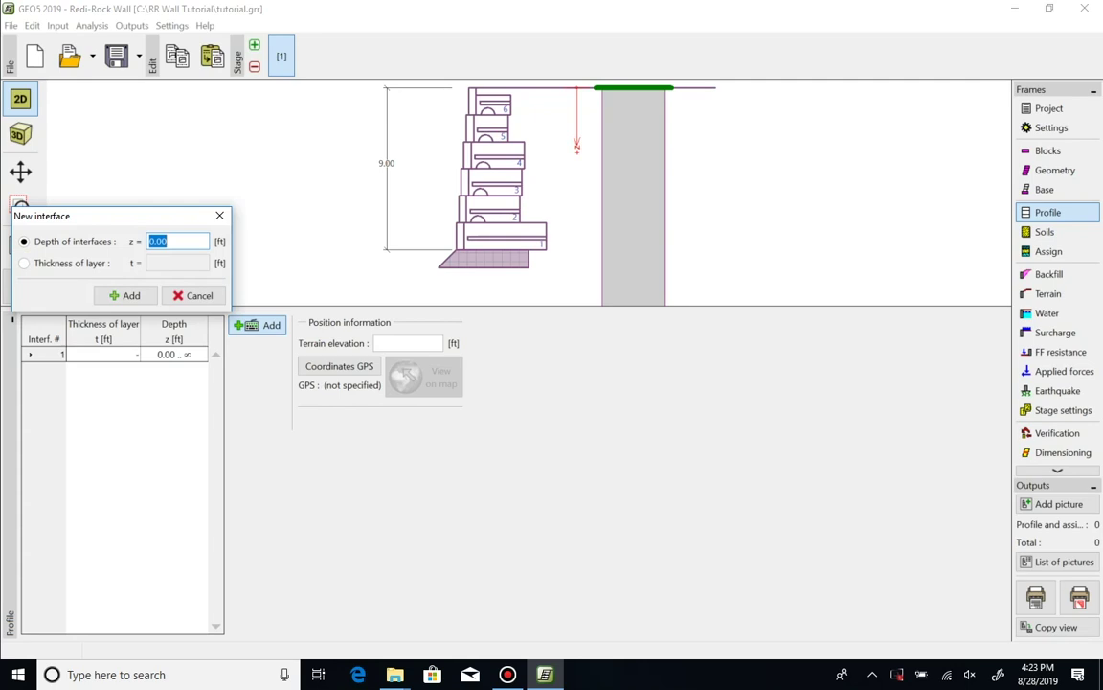
type("10")
key("Return")
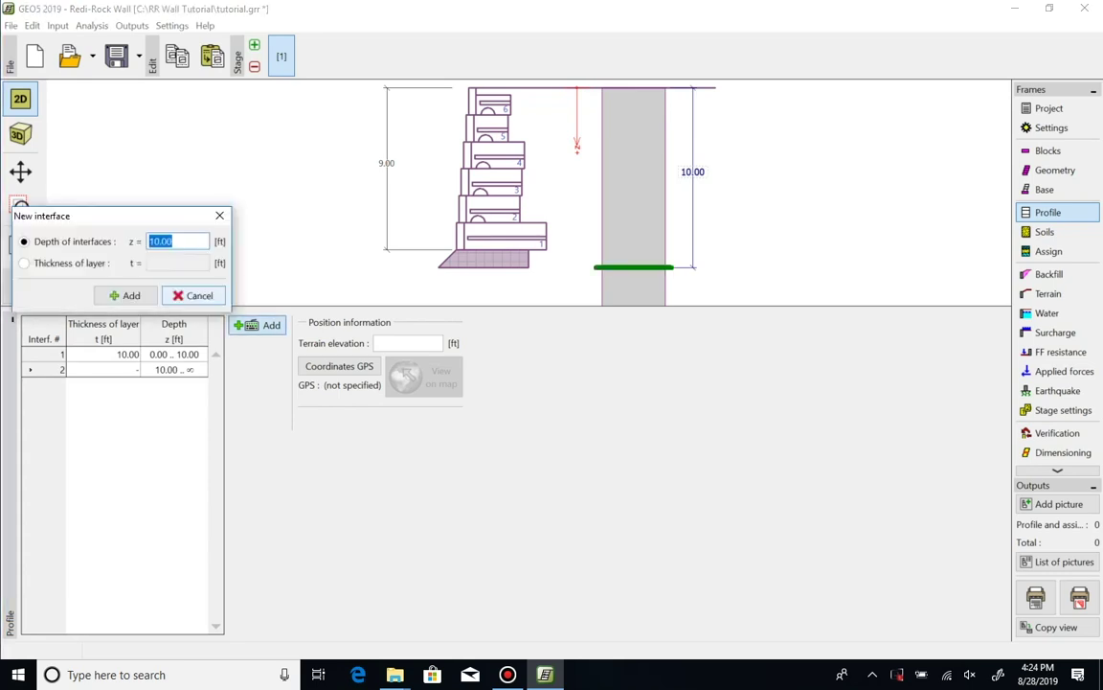
key("Escape")
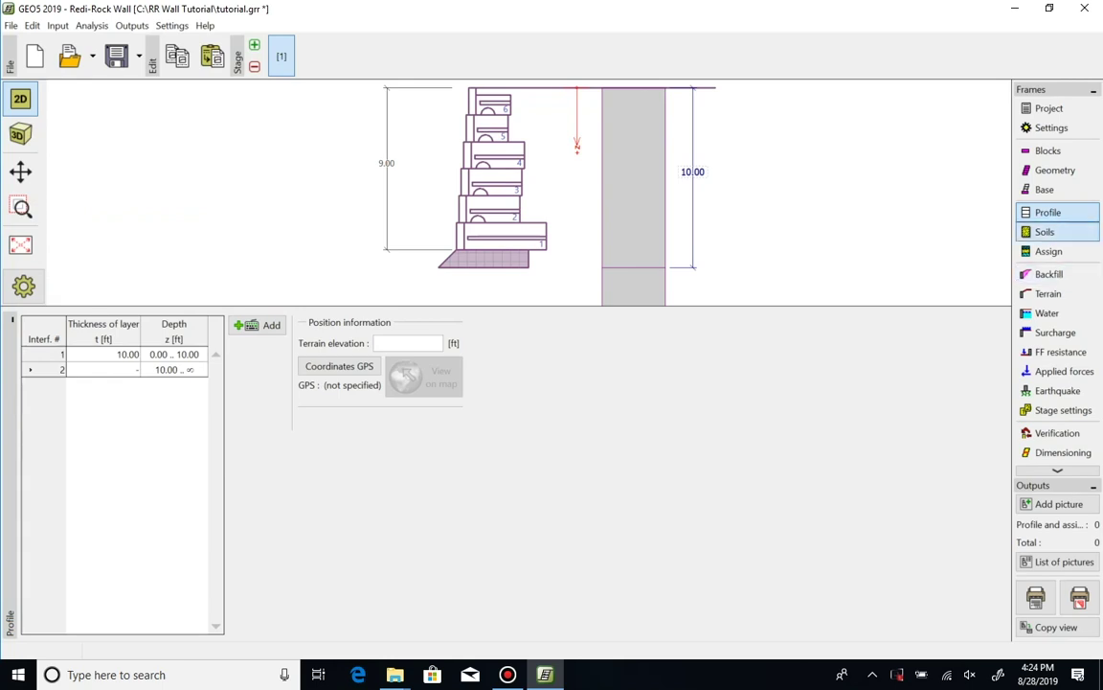
- Switch to the empty Soils frame and open the Add new soils form
left_click(1044, 232)
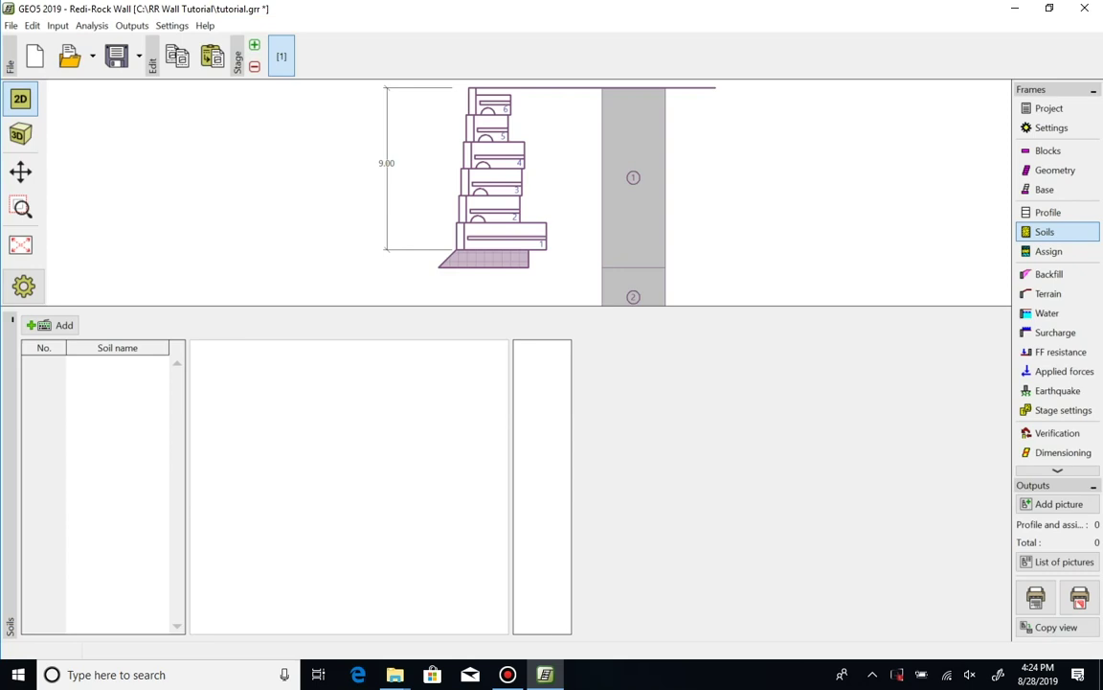
left_click(51, 325)
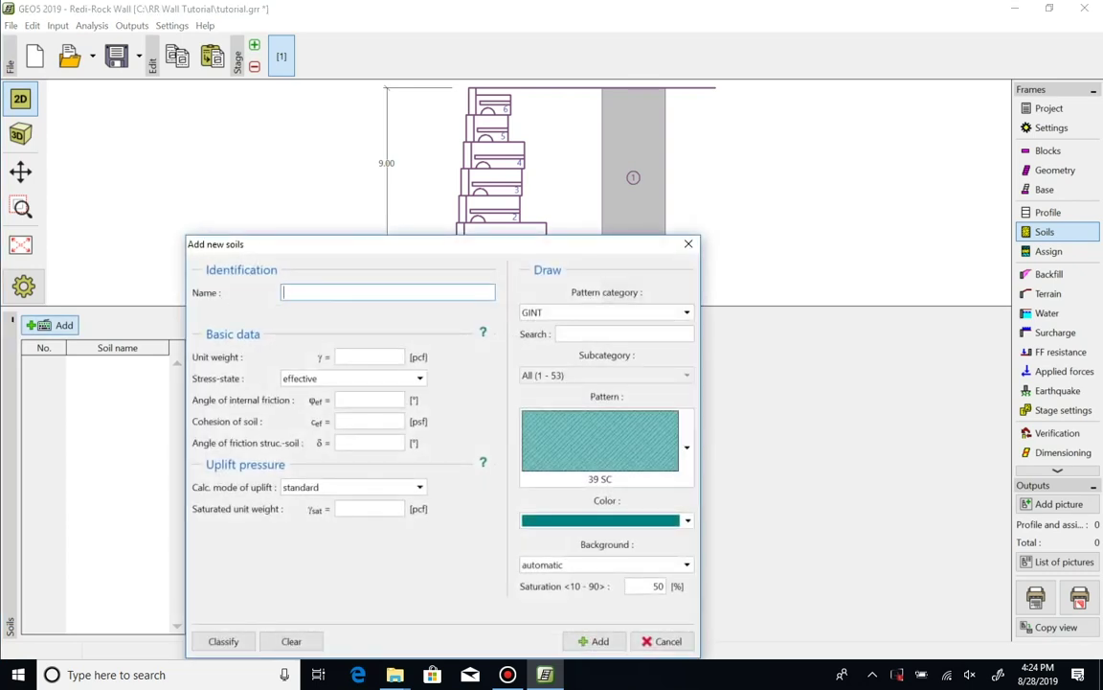
- Name the soil sand with unit weight 120 pcf, friction angle 34° and cohesion 0
type("sand")
left_click(369, 356)
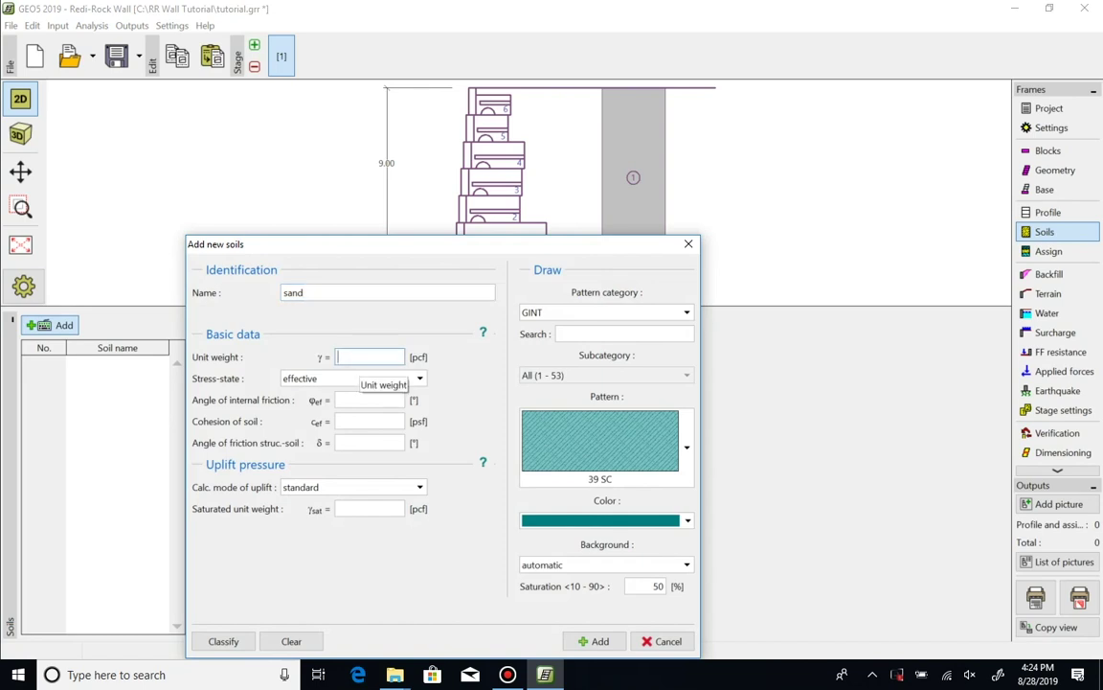
type("120")
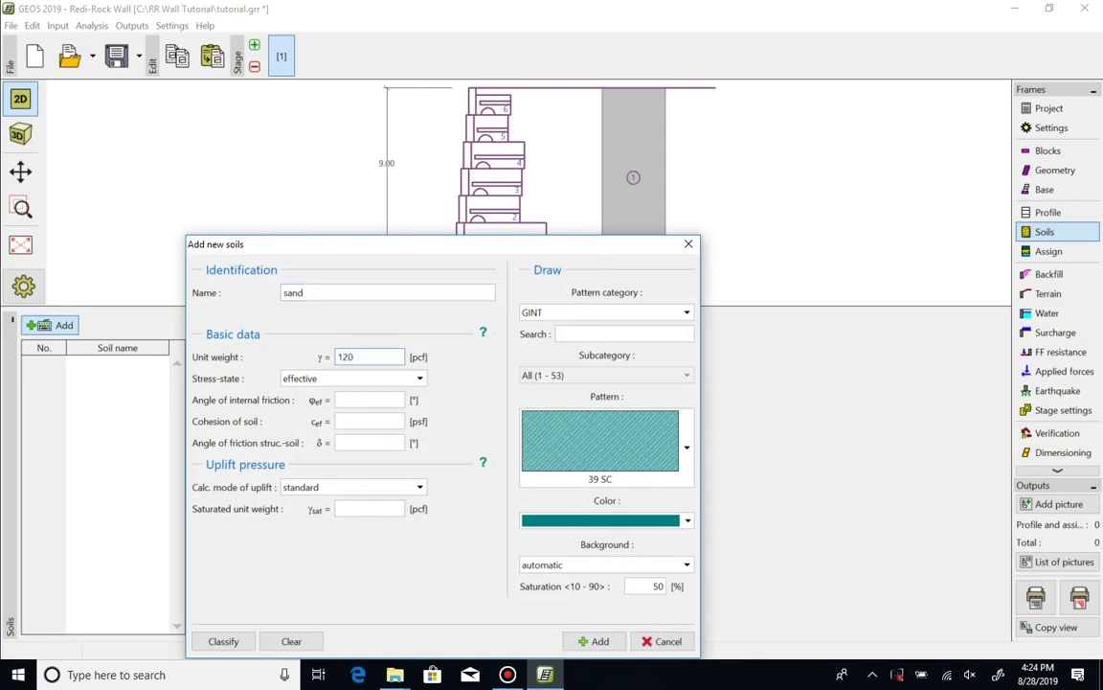
left_click(369, 400)
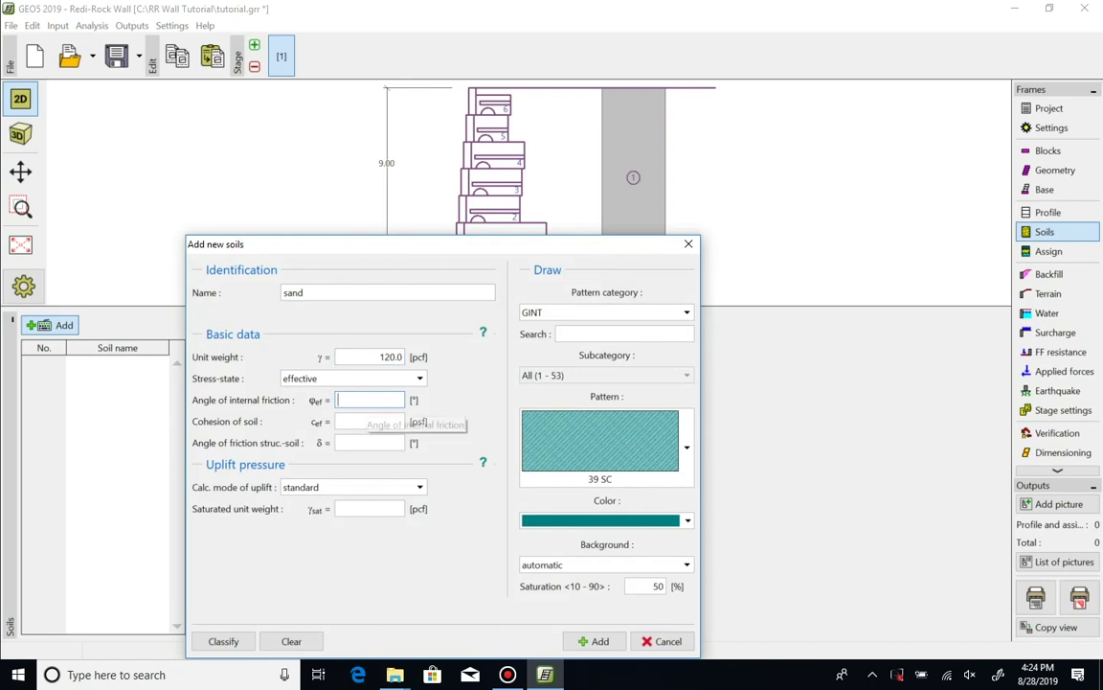
type("34")
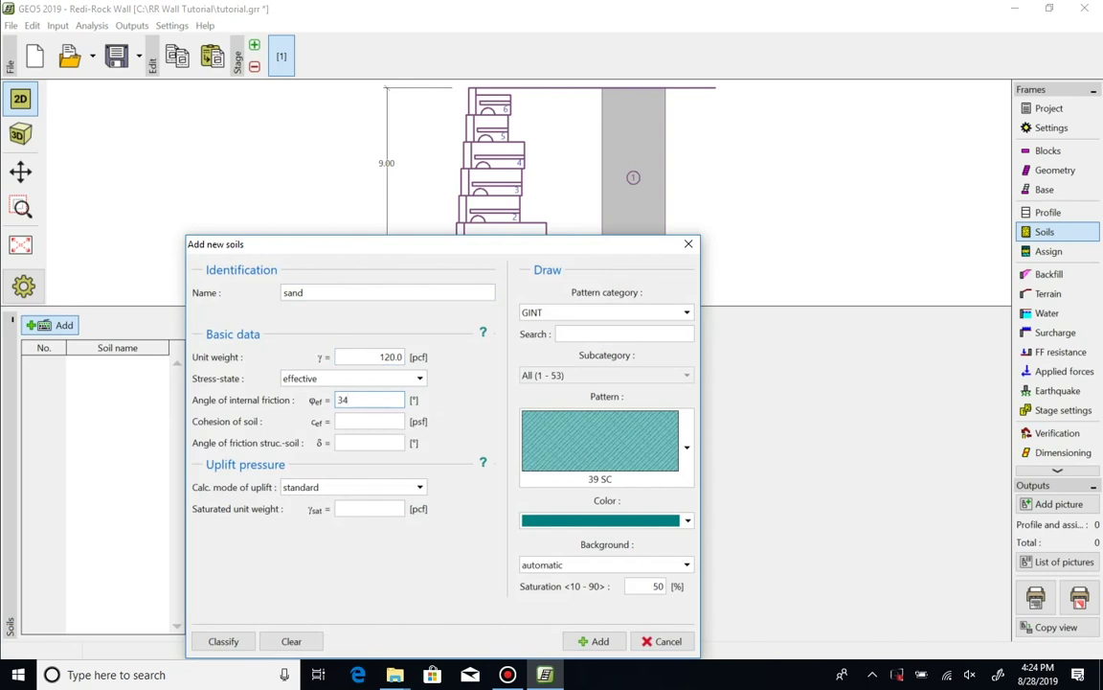
left_click(368, 421)
type("0")
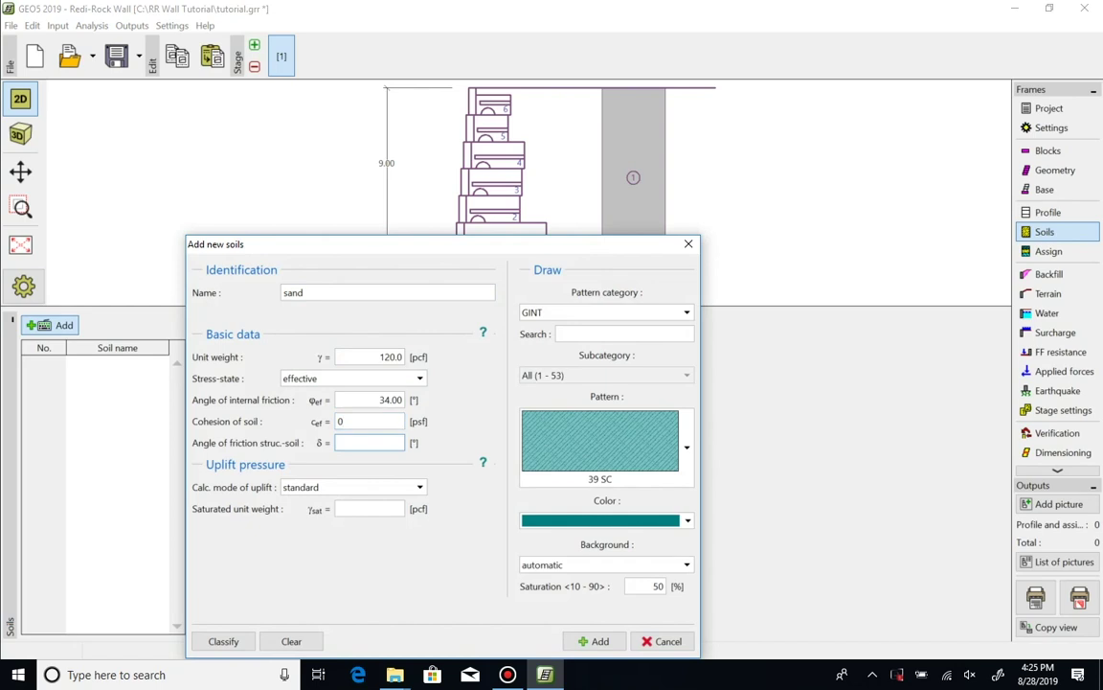
- Set structure-soil friction 22.67° and saturated unit weight 125 pcf, keeping standard uplift
left_click(368, 442)
type("22.67")
key("Tab")
key("Down")
key("Tab")
type("125")
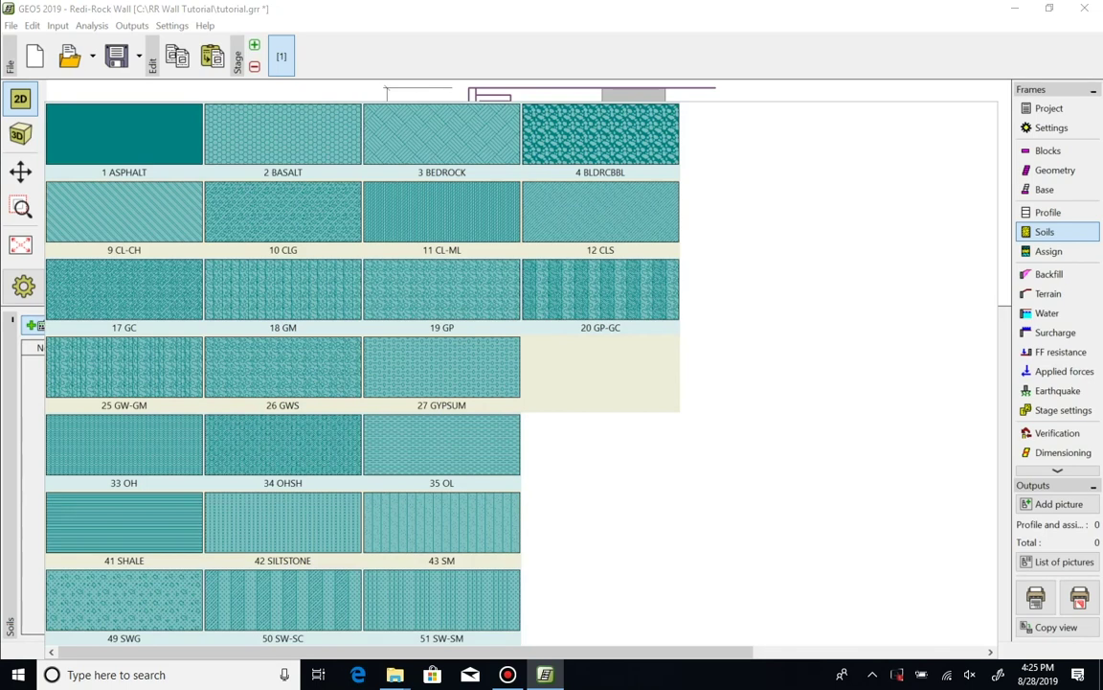
- Apply hatch pattern 44 SP in amber to sand and add it as soil 1
left_click(600, 440)
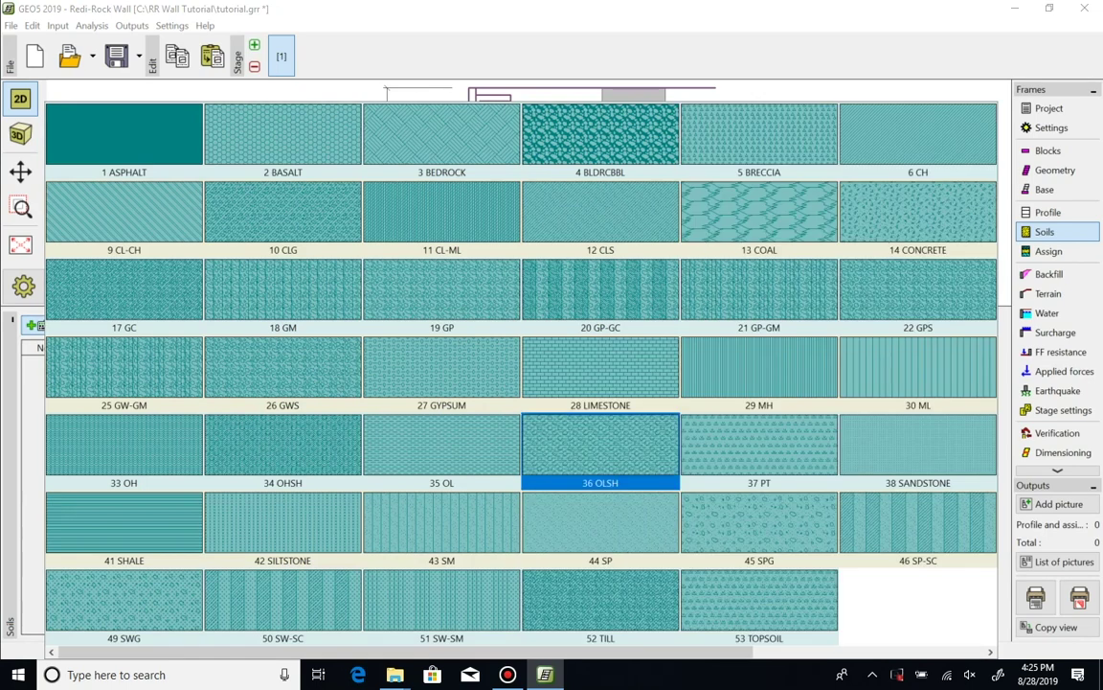
left_click(599, 524)
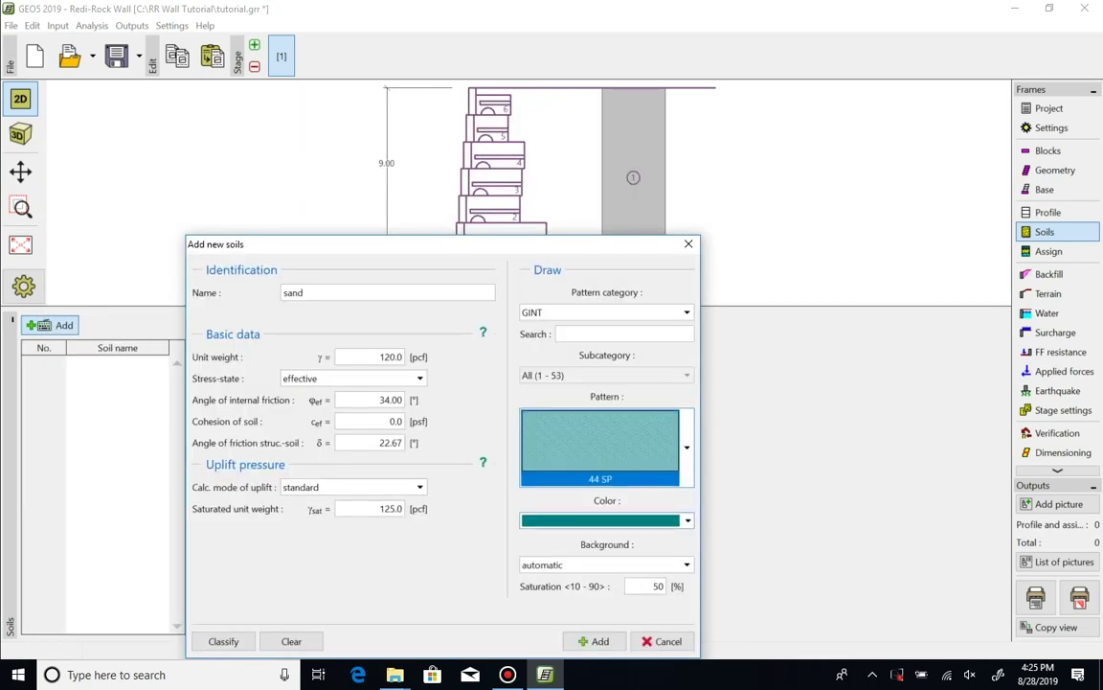
left_click(601, 520)
left_click(574, 571)
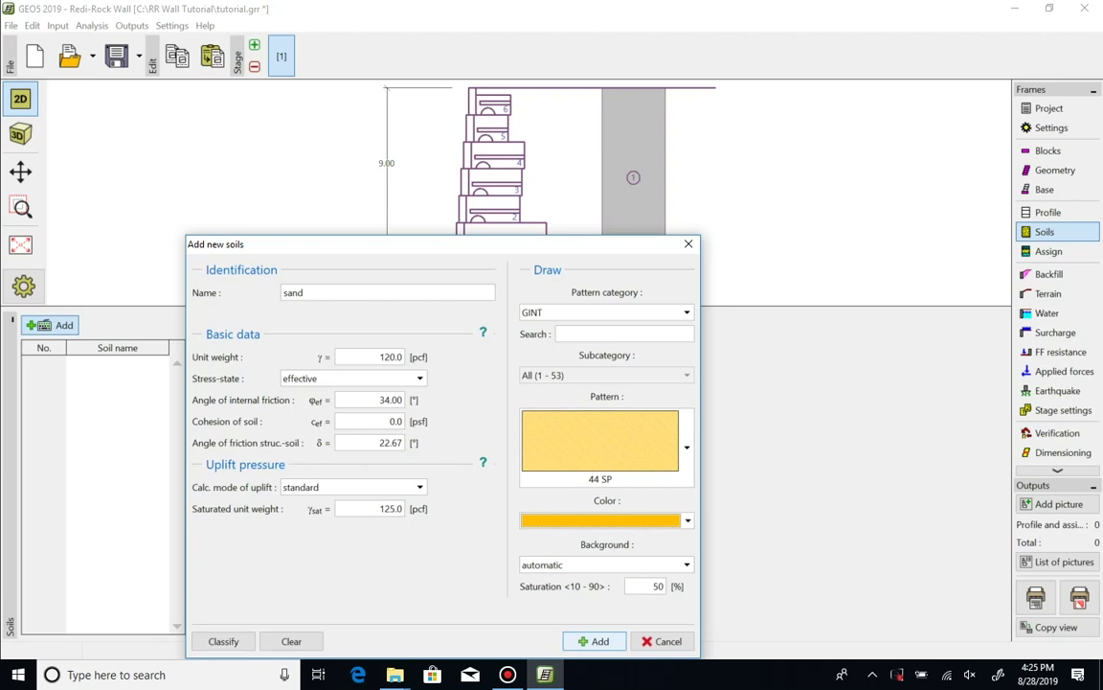
left_click(594, 640)
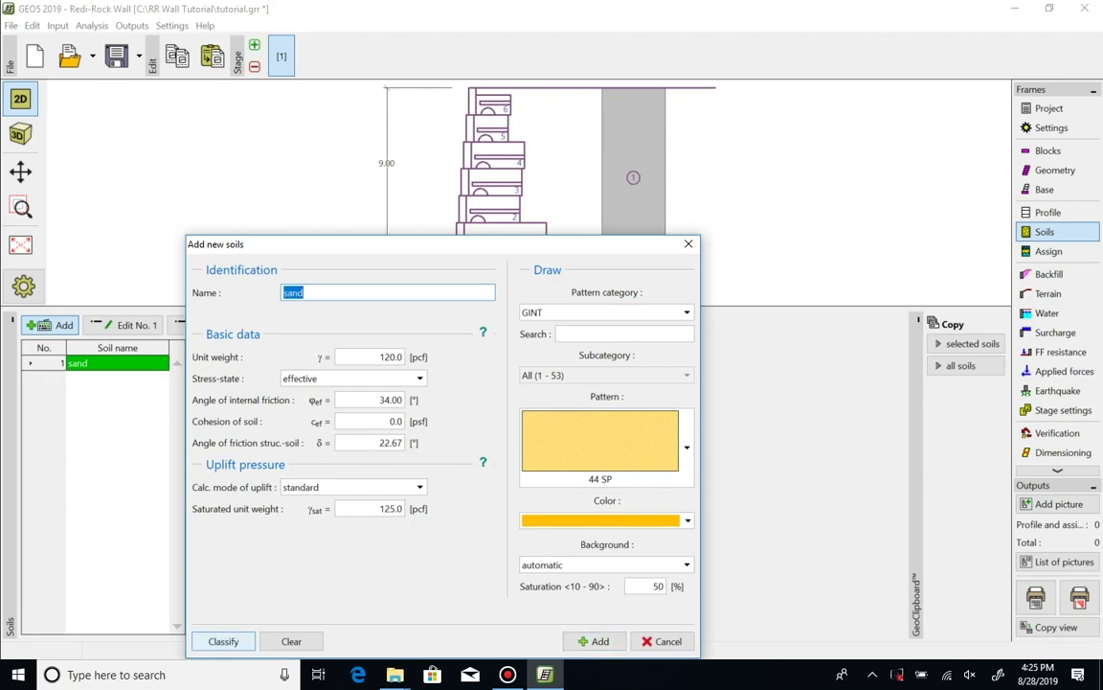
- Look up the SM - Silty sand soil classification, then close it without applying values
left_click(223, 641)
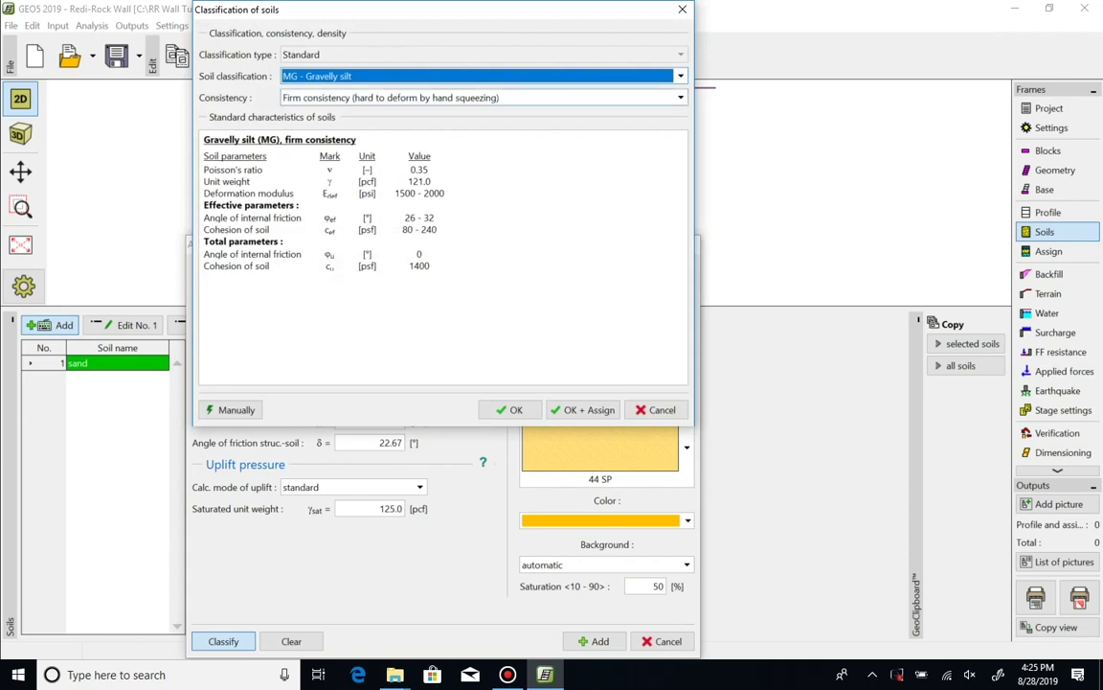
key("alt+Down")
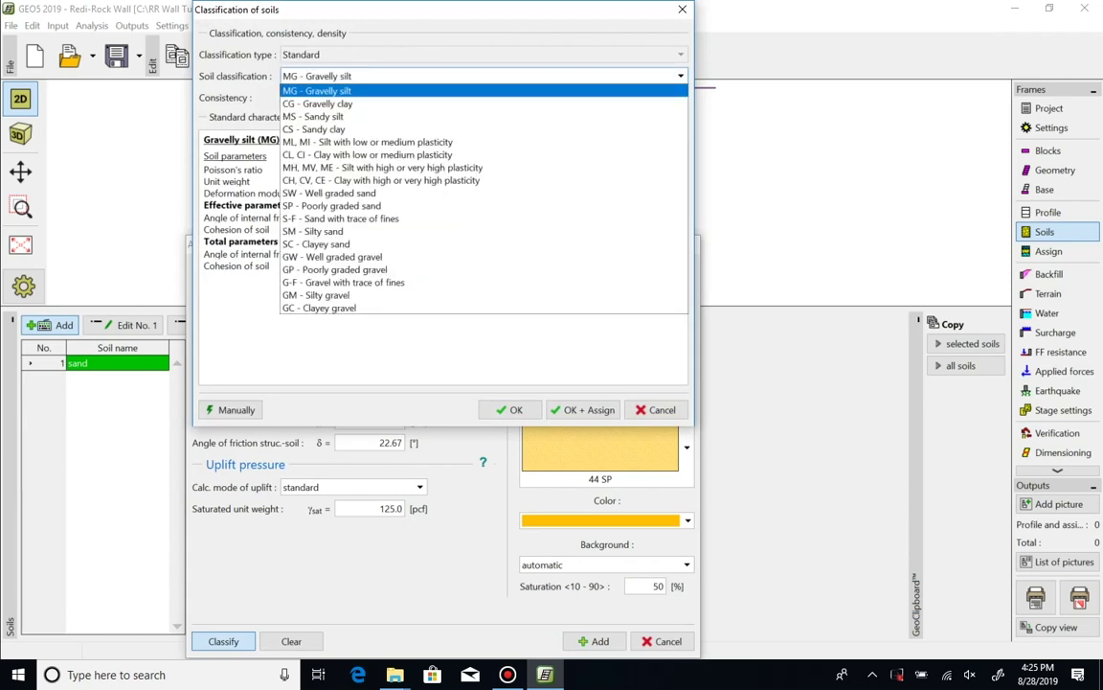
key("Down")
key("Down")
key("Down")
key("Down")
key("Down")
key("Down")
key("Down")
key("Down")
key("Down")
key("Down")
key("Return")
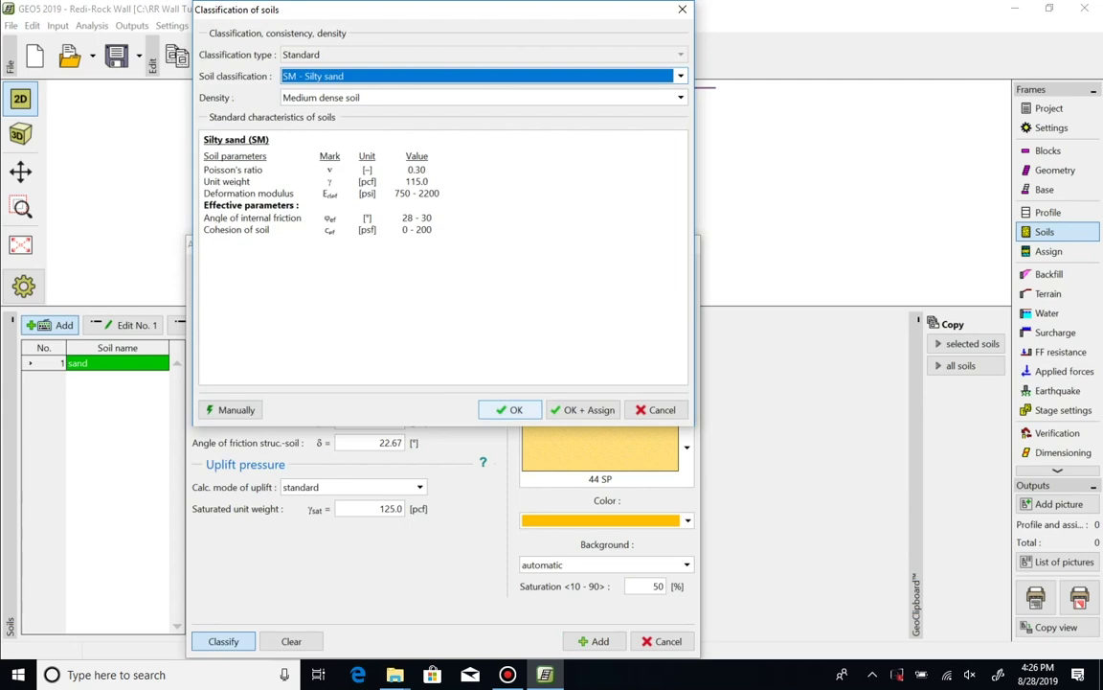
left_click(661, 409)
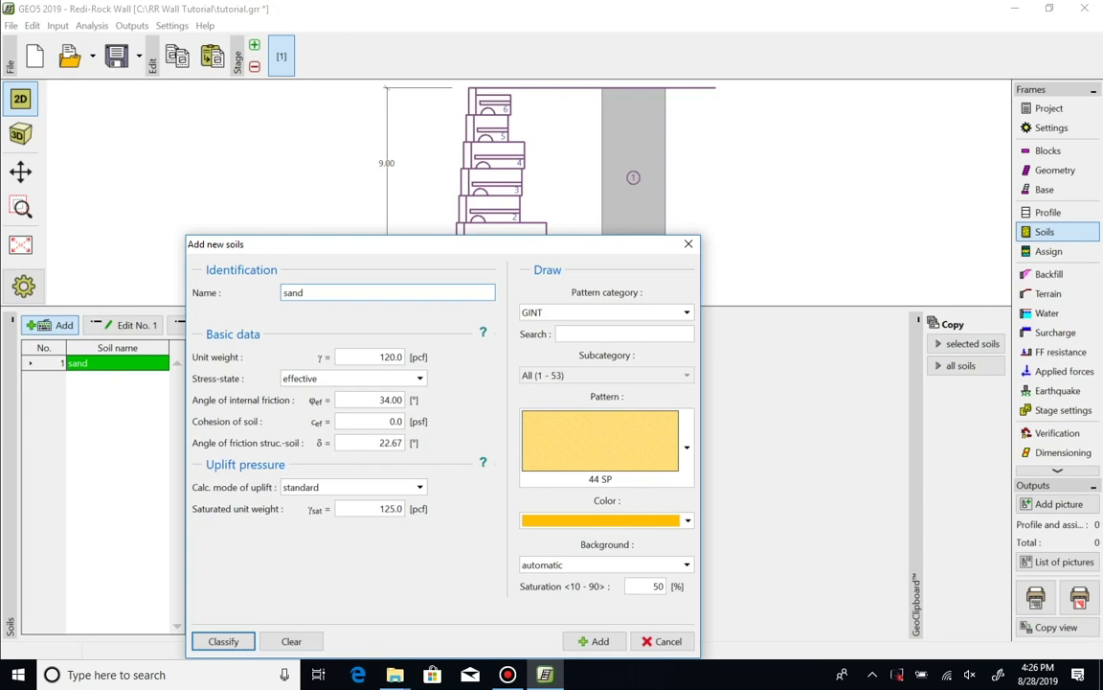
- Rename the soil to silty sand with friction angle 28° and δ 18.67°
double_click(287, 293)
type("silty sand")
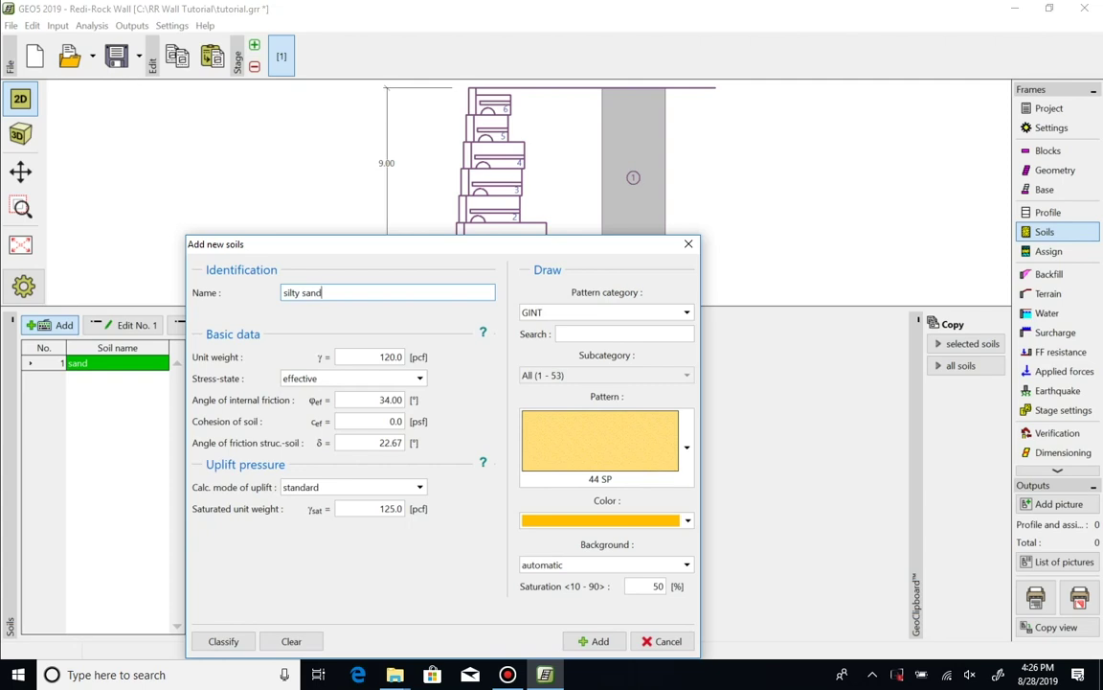
left_click(368, 399)
type("28")
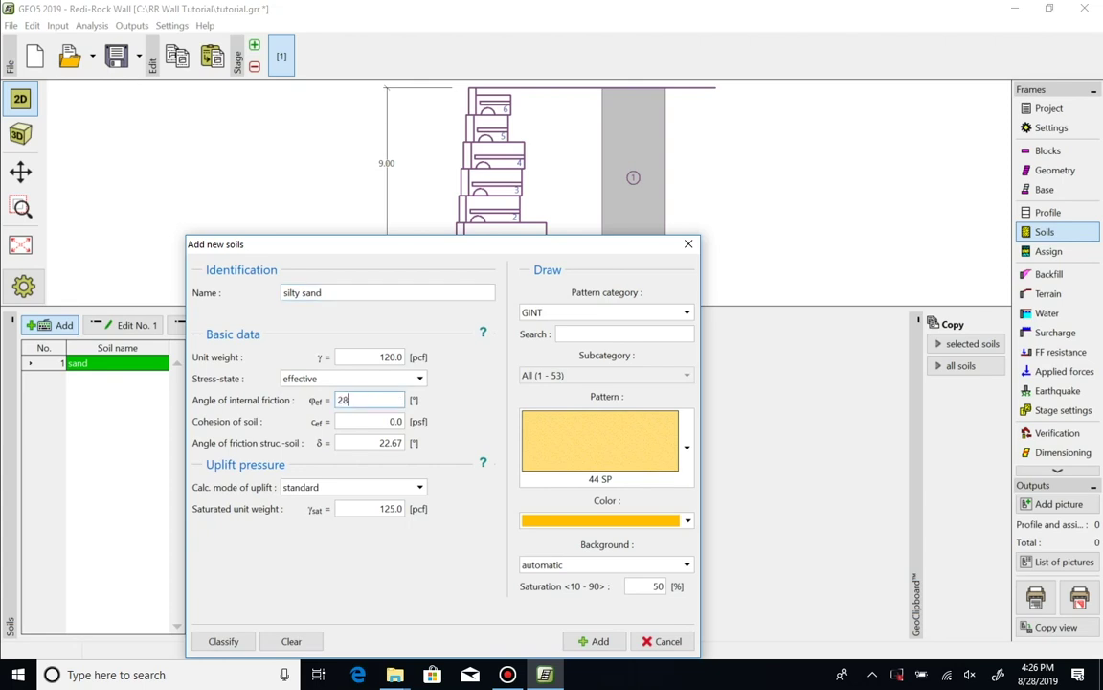
left_click(368, 442)
type("18.67")
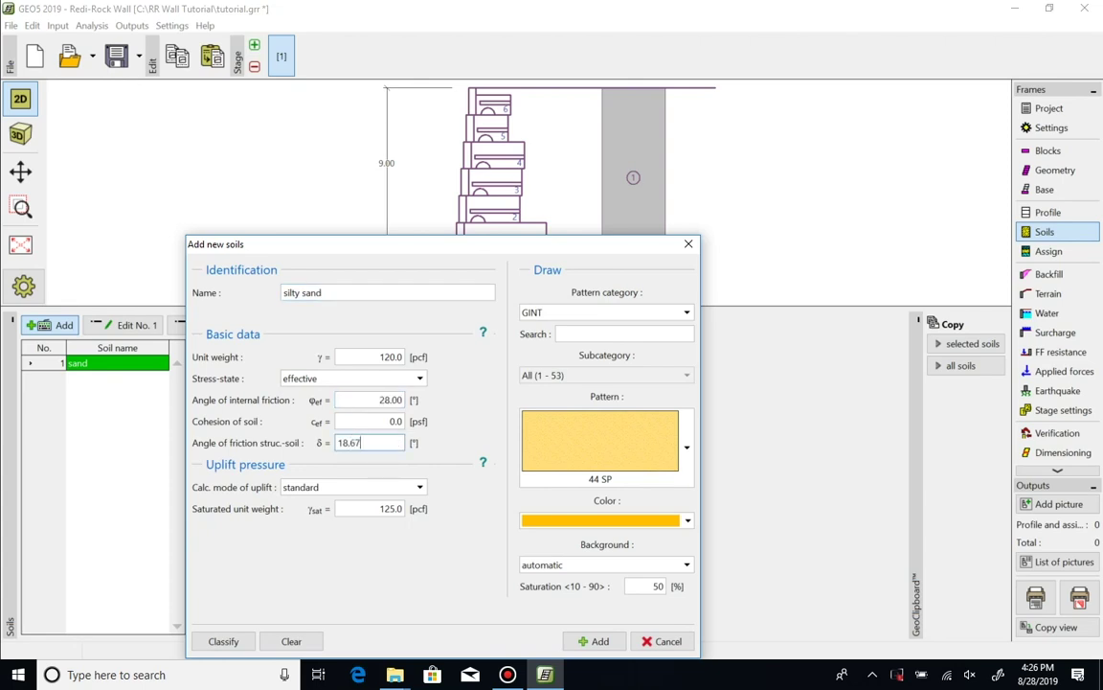
key("Tab")
- Give silty sand a blue 43 SM pattern, add it as soil 2, name the next 'crushed stone'
left_click(686, 447)
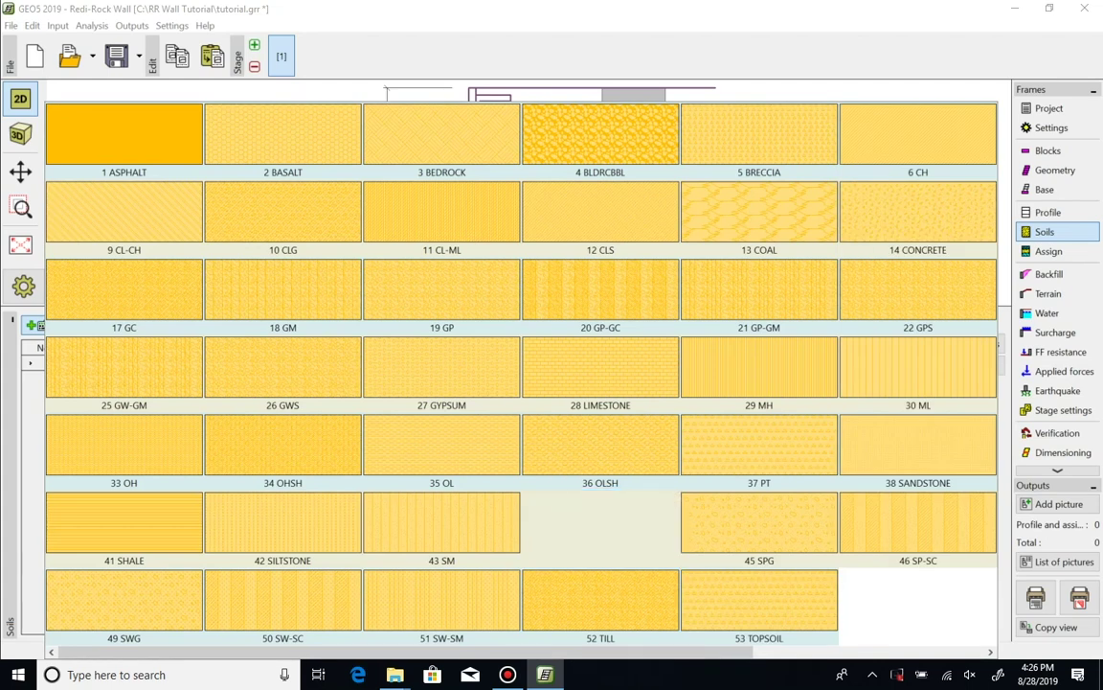
left_click(441, 526)
left_click(646, 520)
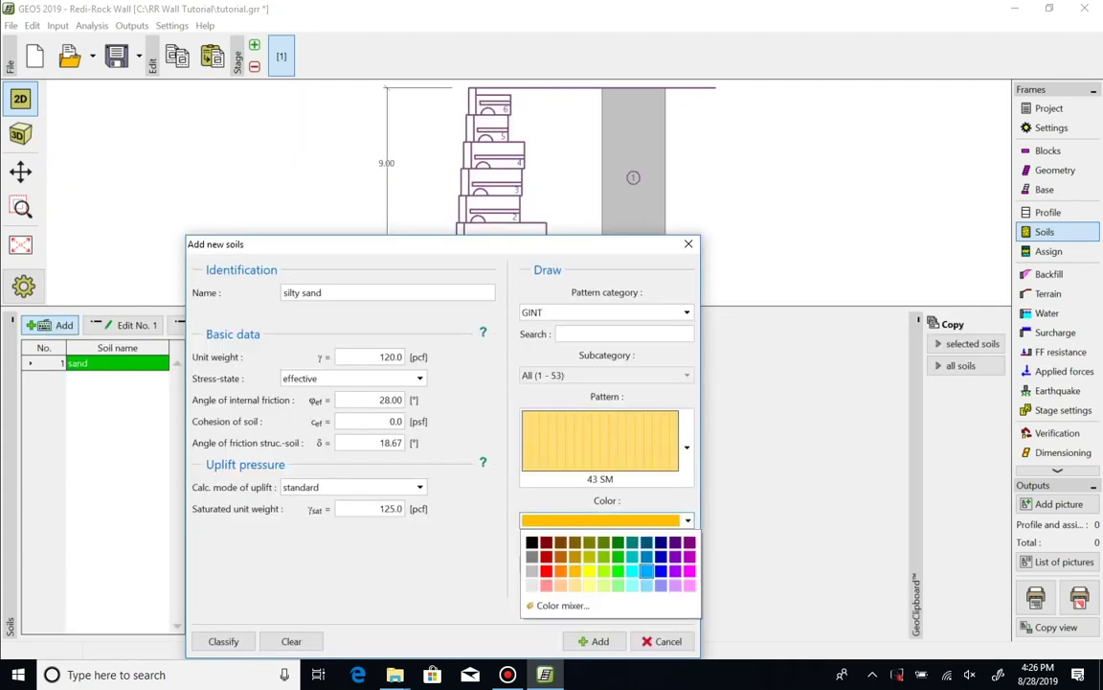
left_click(647, 571)
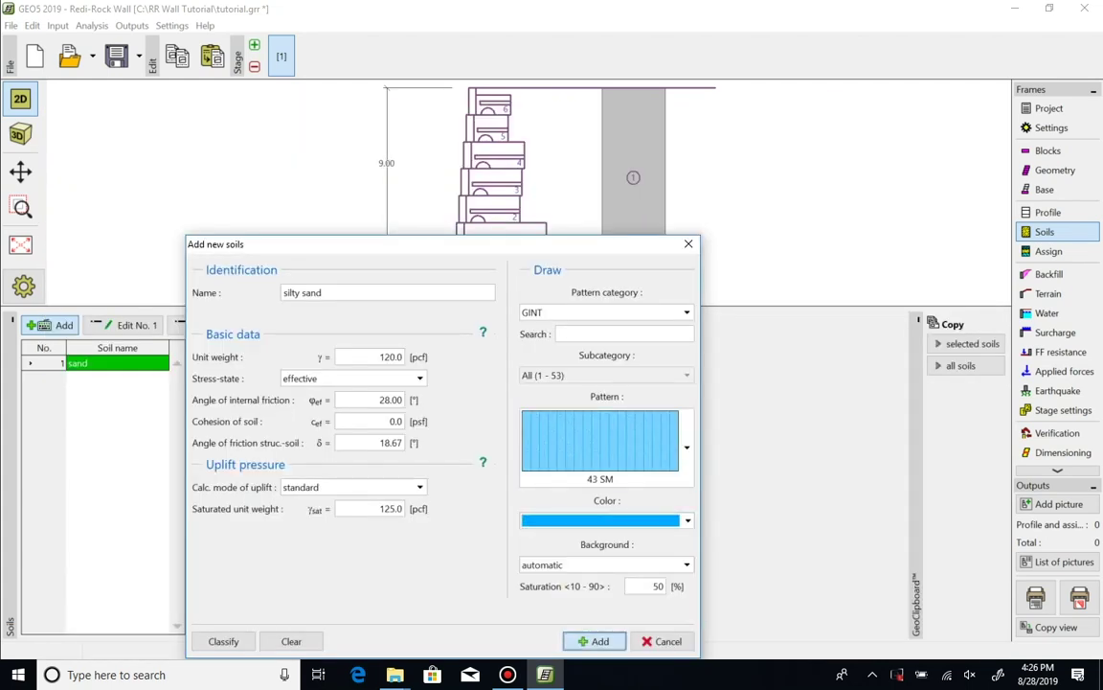
key("Return")
type("crushed stone")
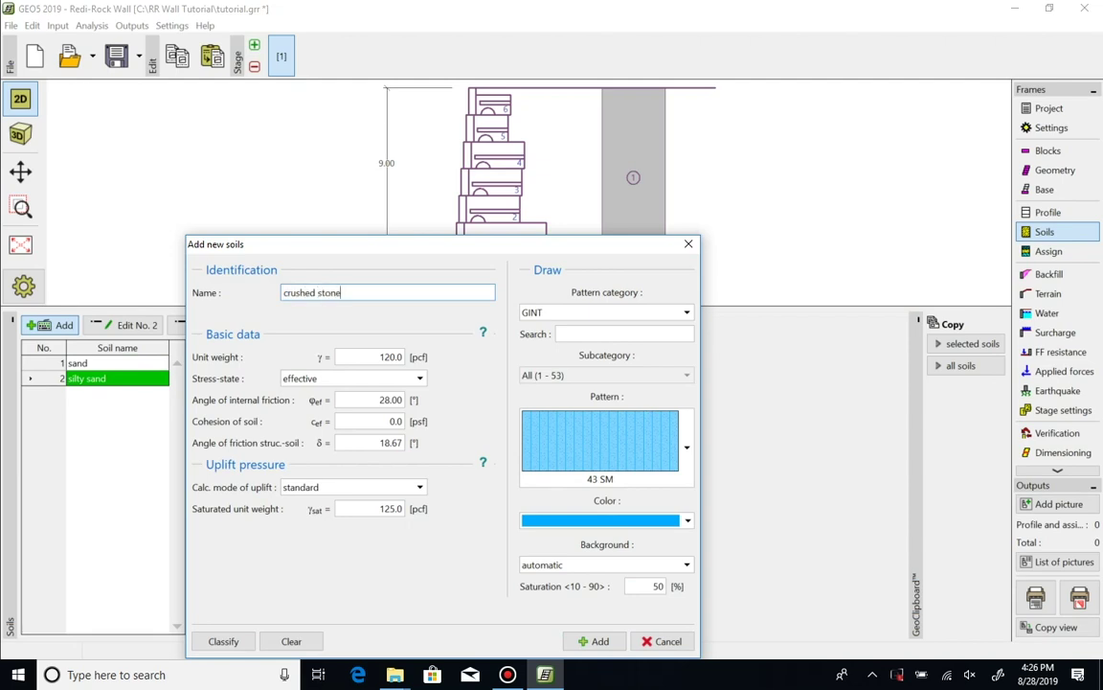
- Enter crushed stone's unit weight 110 pcf, friction 40°, δ 26.67° and saturated weight 115 pcf
key("Tab")
type("110")
key("Tab")
key("Tab")
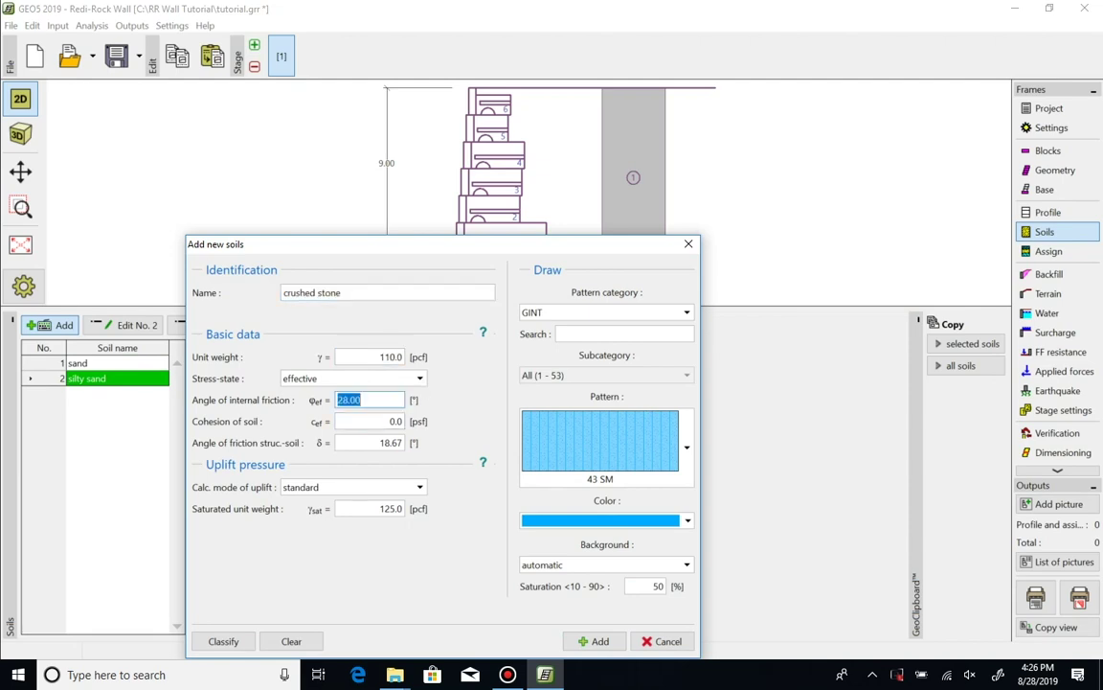
type("3")
key("BackSpace")
type("40")
key("Tab")
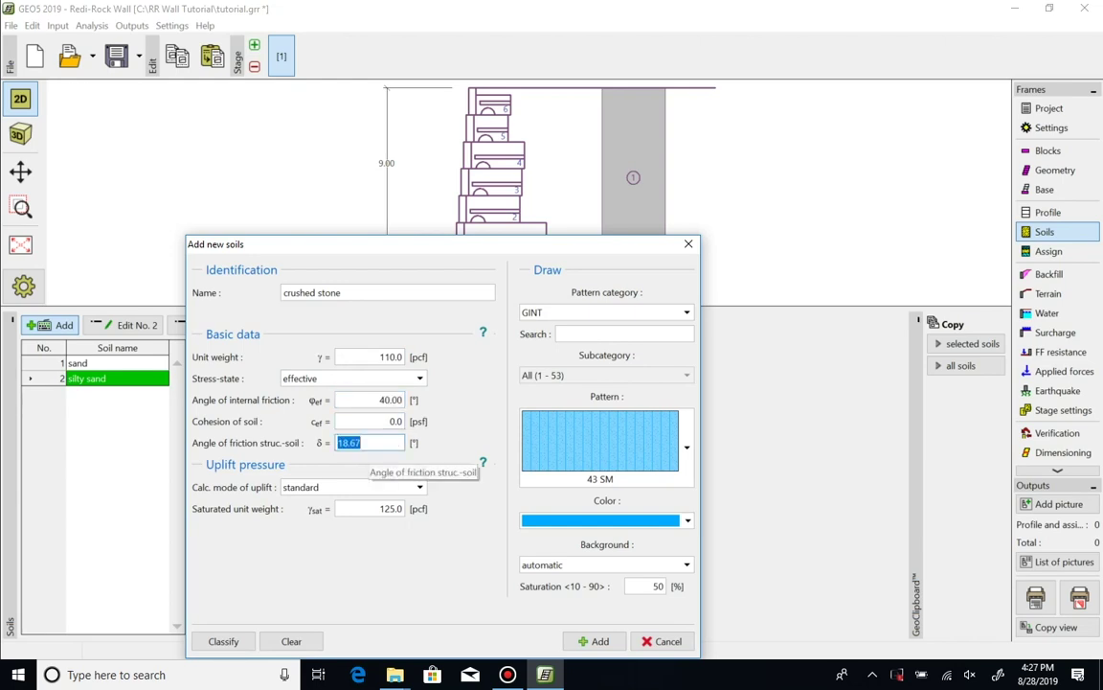
type("26.67")
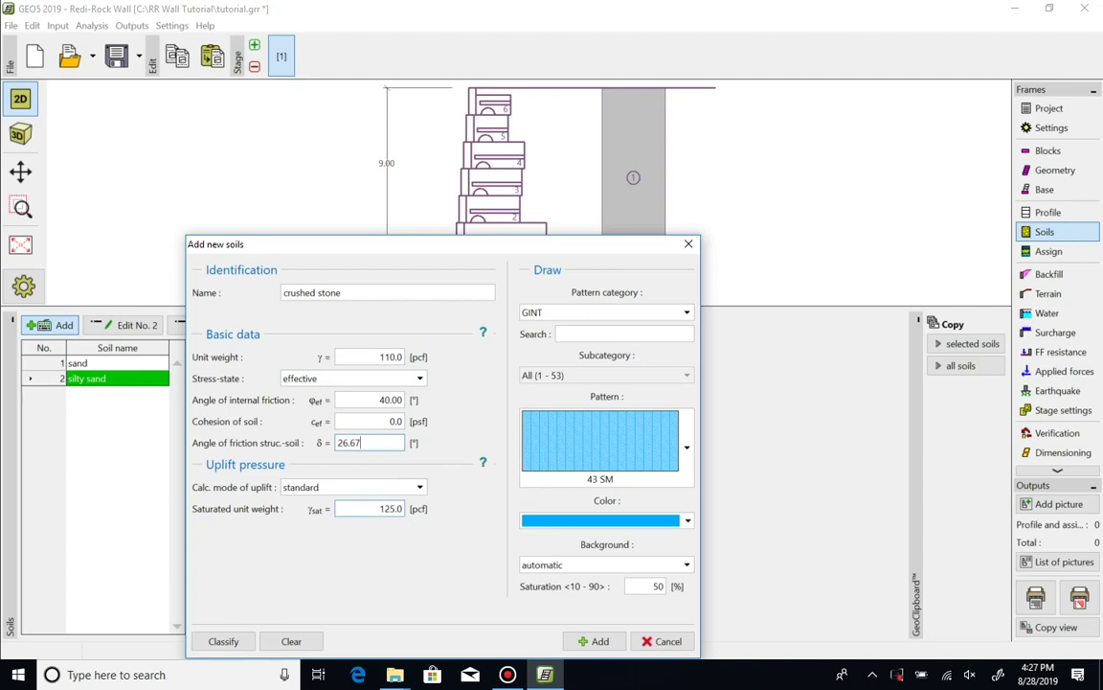
key("Tab")
type("115")
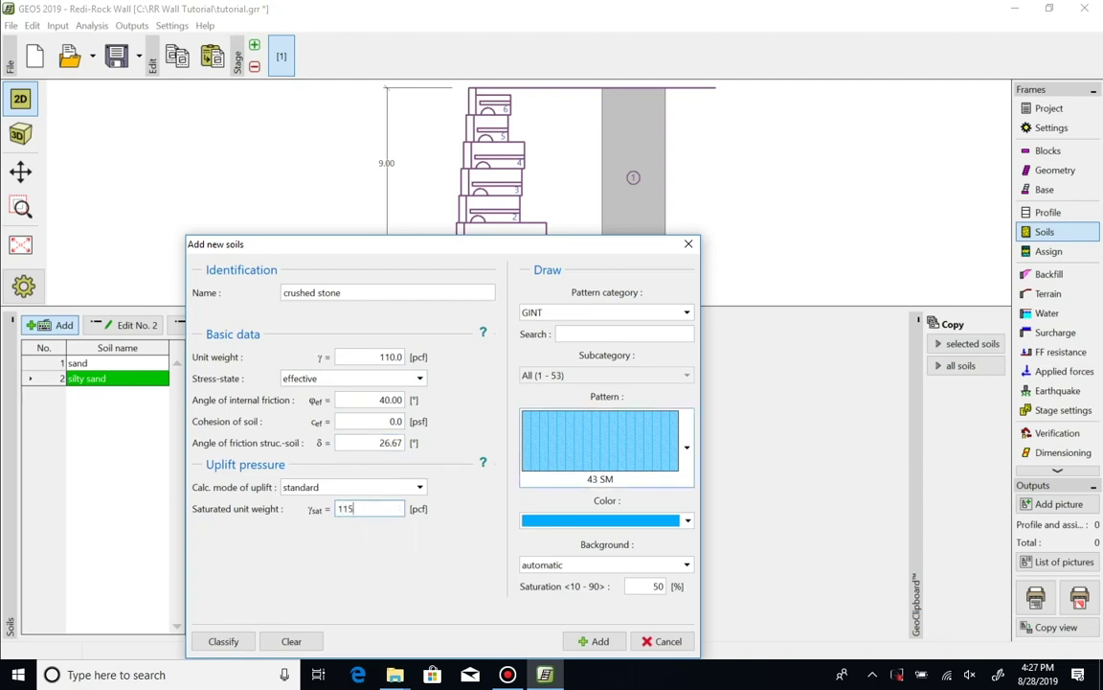
- Apply a grey 19 GP pattern, add crushed stone as soil 3, and close the form
left_click(599, 443)
left_click(444, 364)
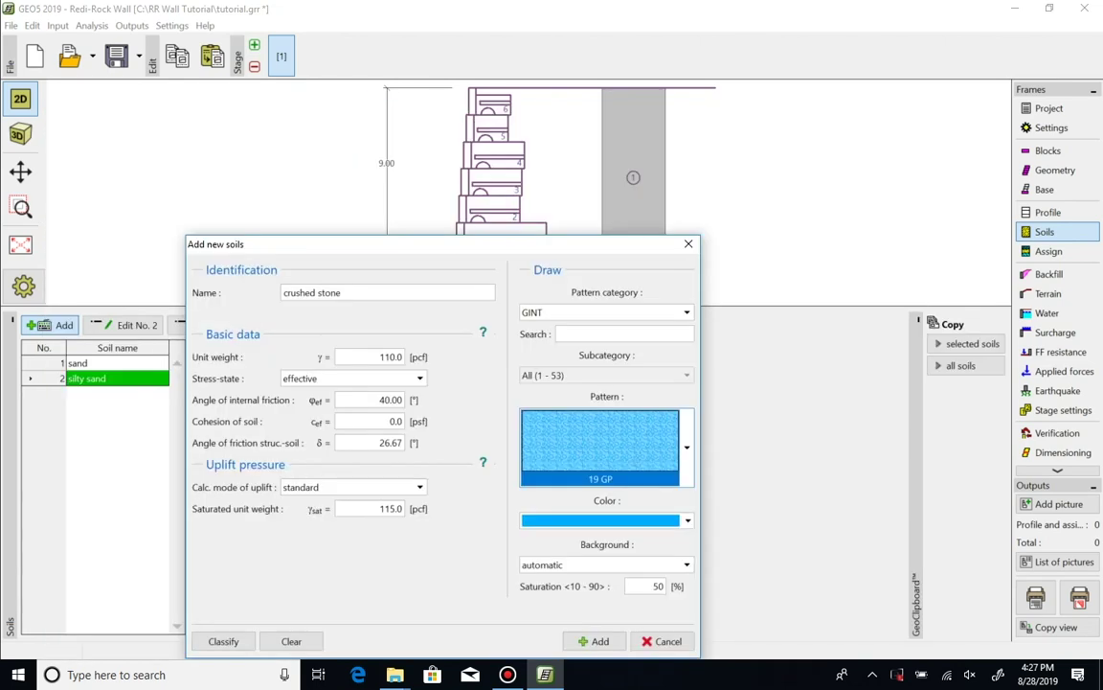
left_click(687, 520)
left_click(529, 565)
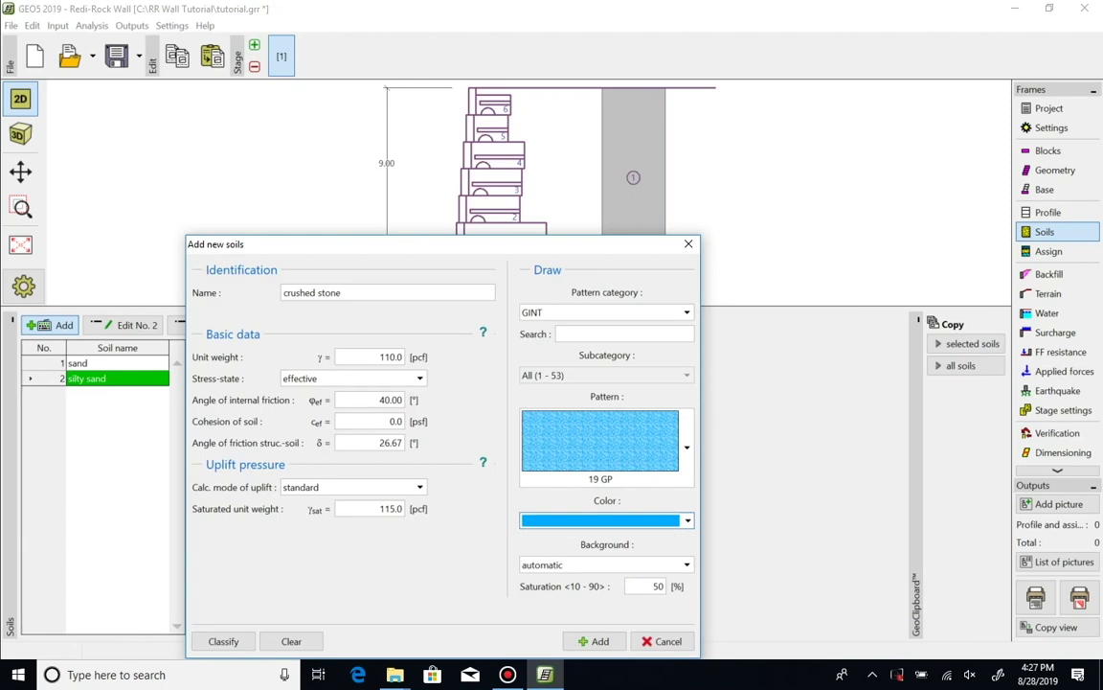
key("Return")
key("Escape")
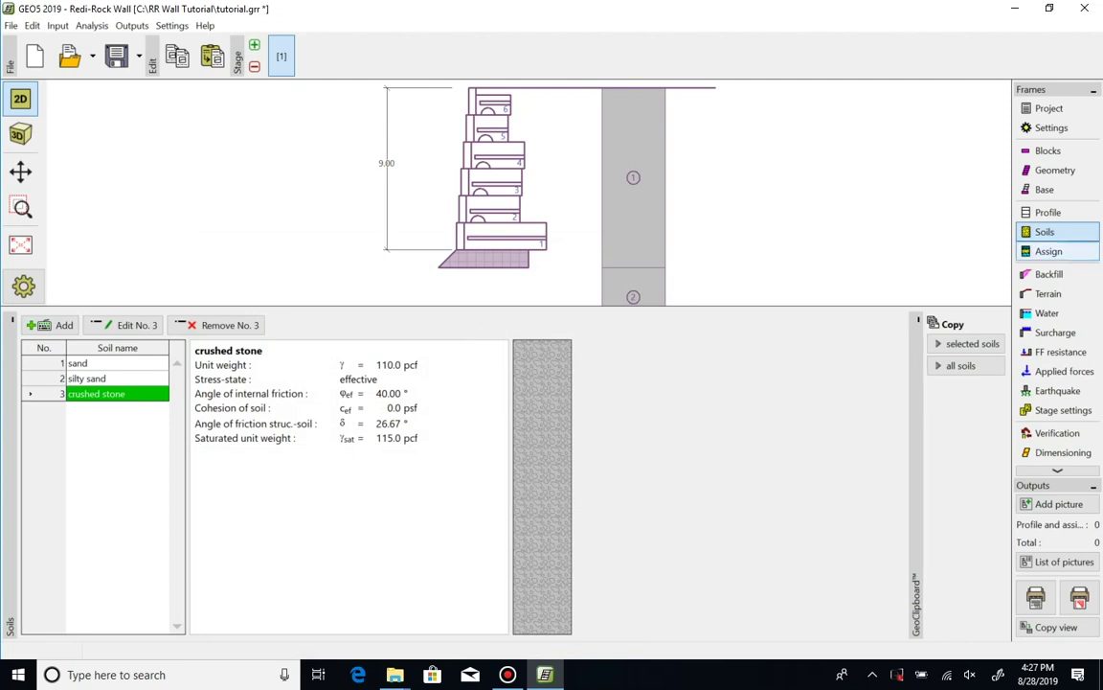
- In the Assign frame, keep sand on layer 1 and assign silty sand to layer 2
left_click(1049, 251)
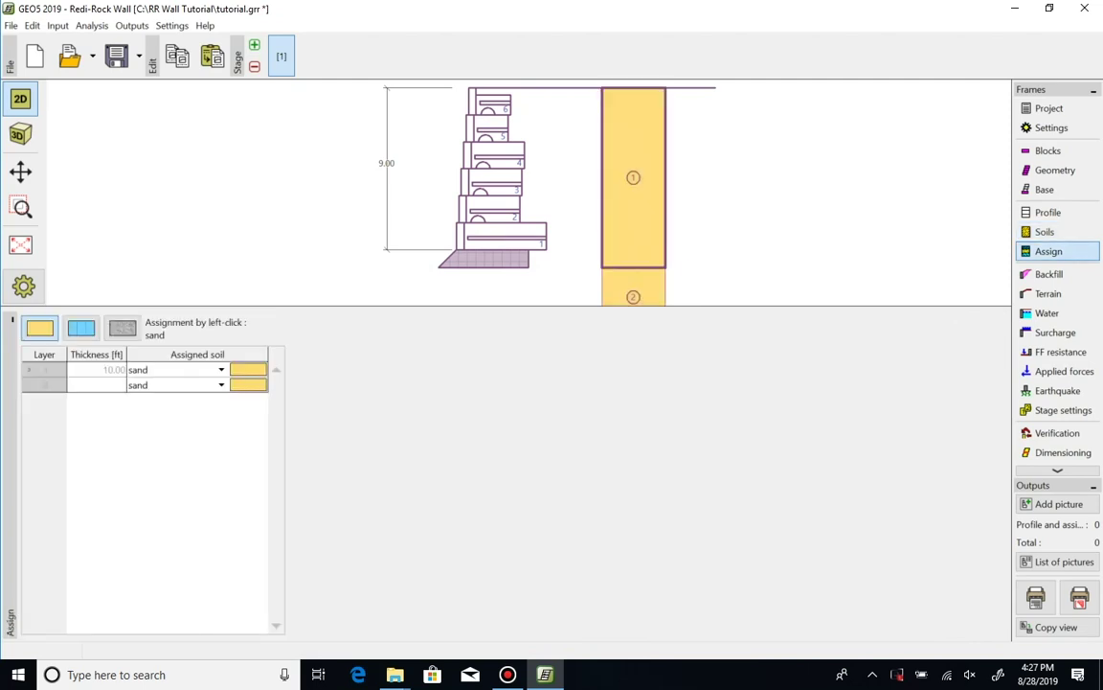
right_click(629, 232)
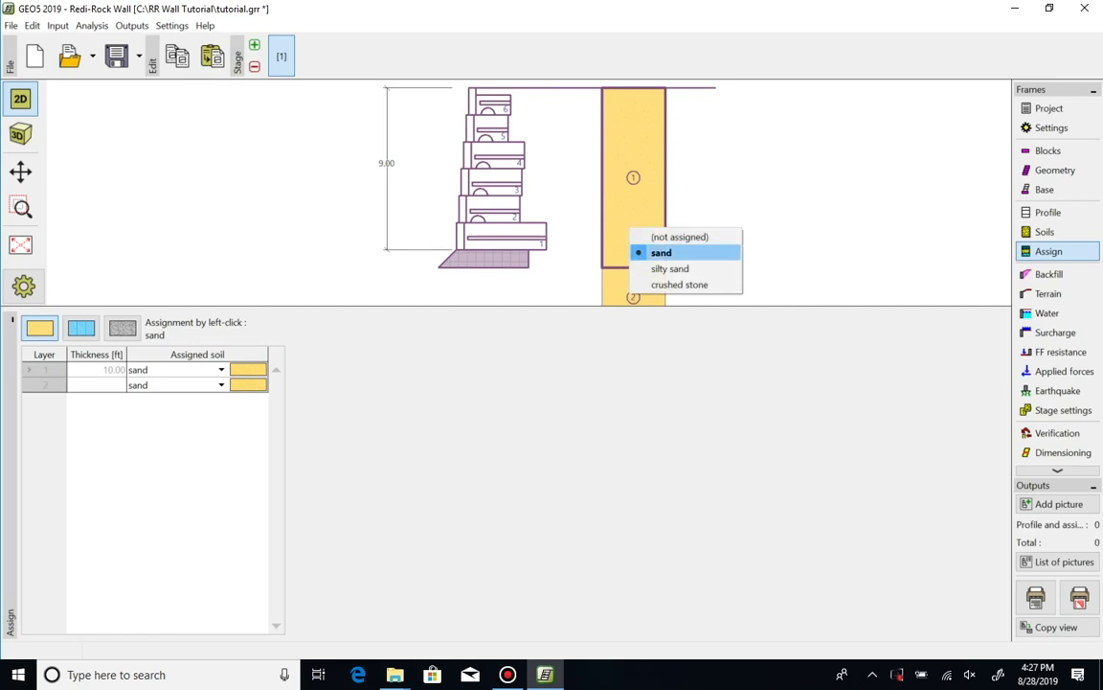
left_click(662, 252)
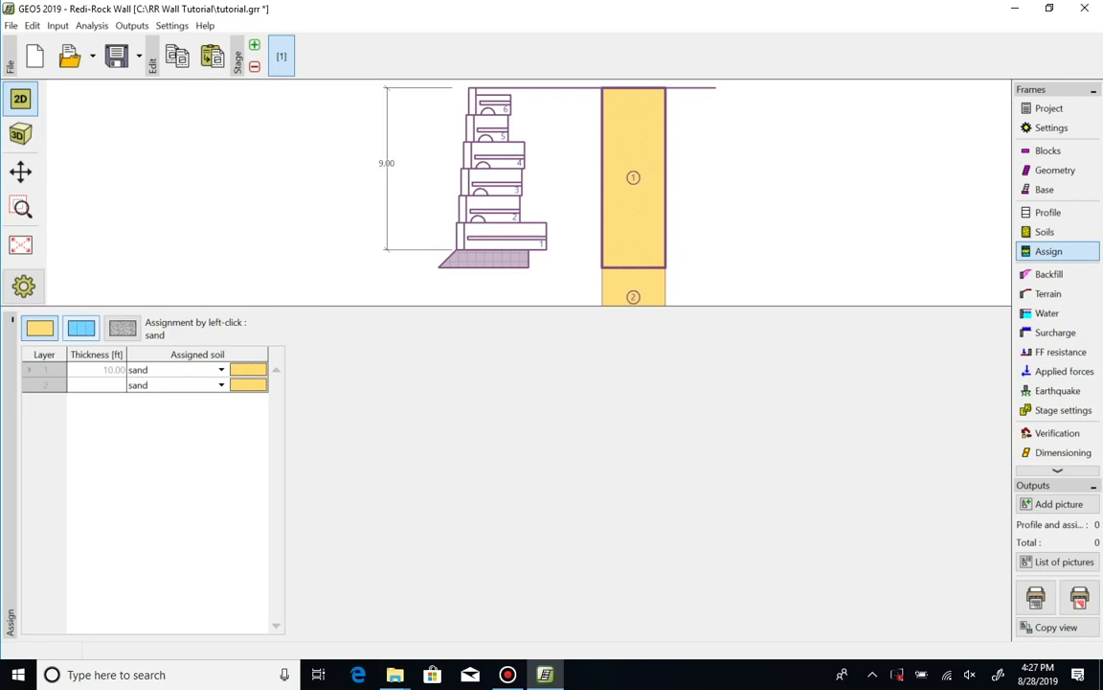
left_click(82, 327)
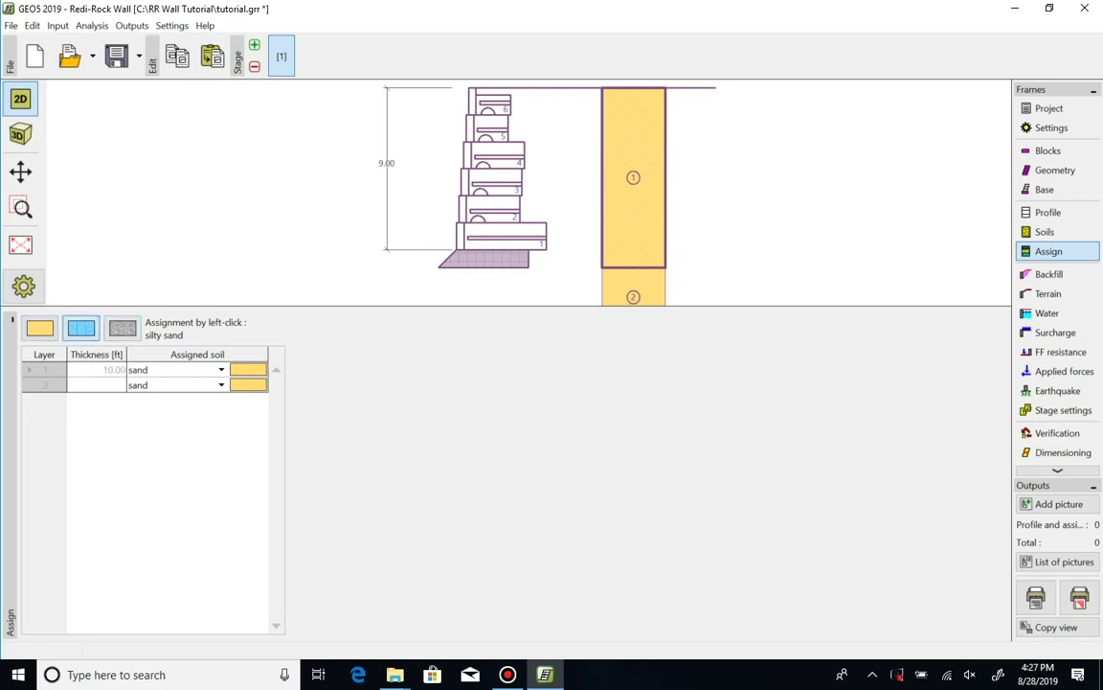
left_click(633, 287)
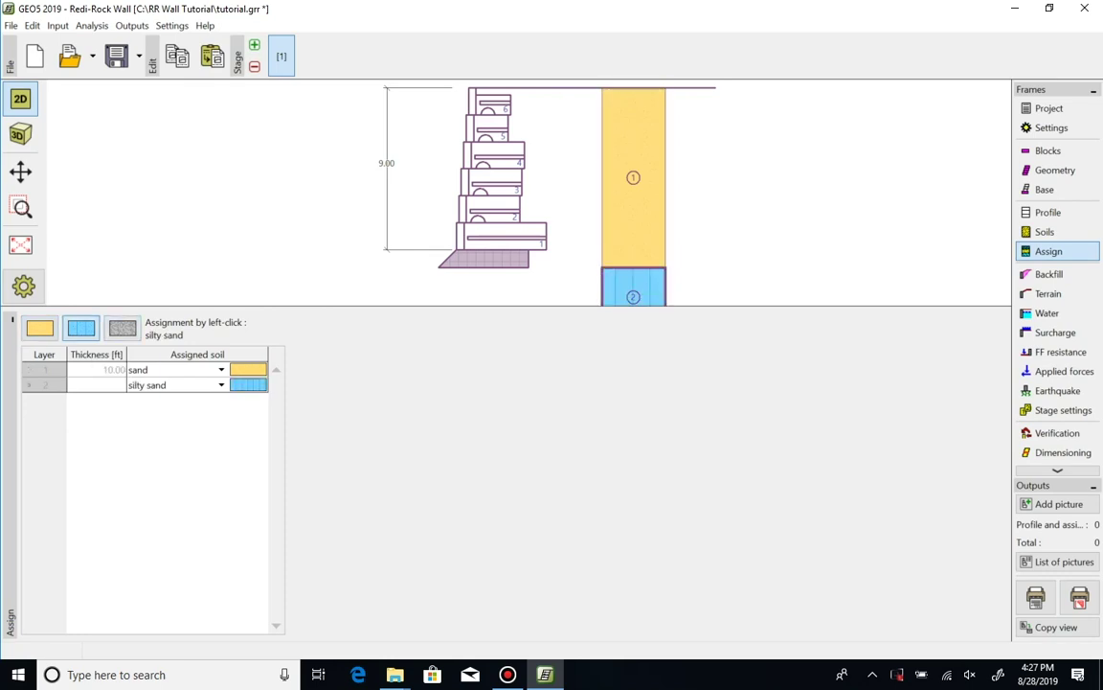